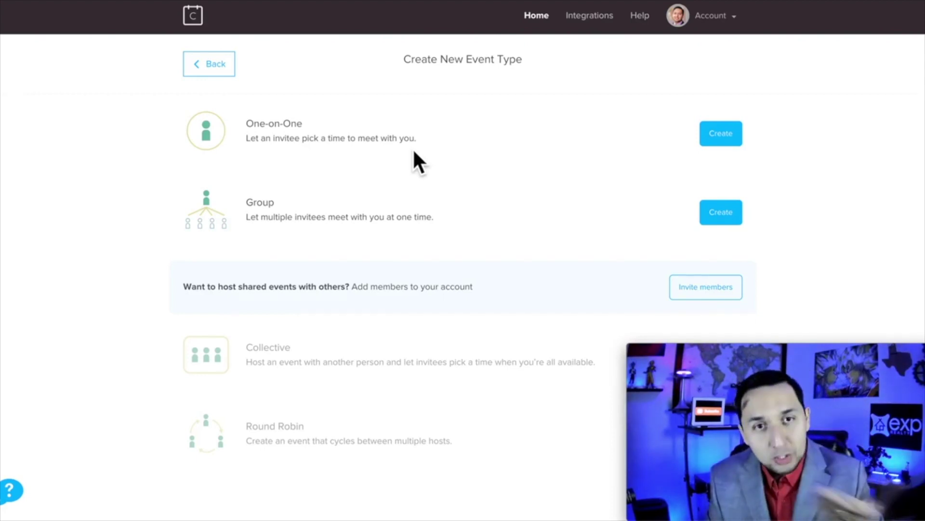
Create a One-on-One event type named 'Test Event', with the link test-event.
left_click(715, 137)
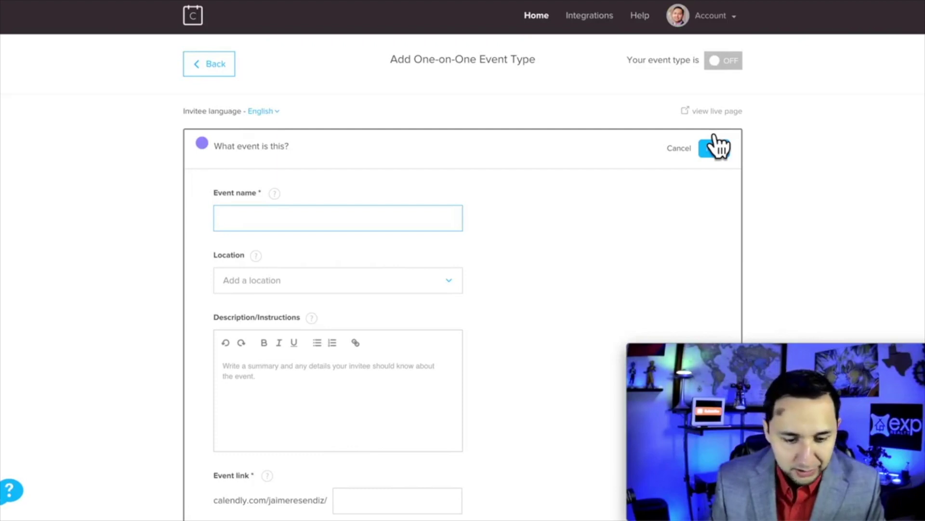
type("Te")
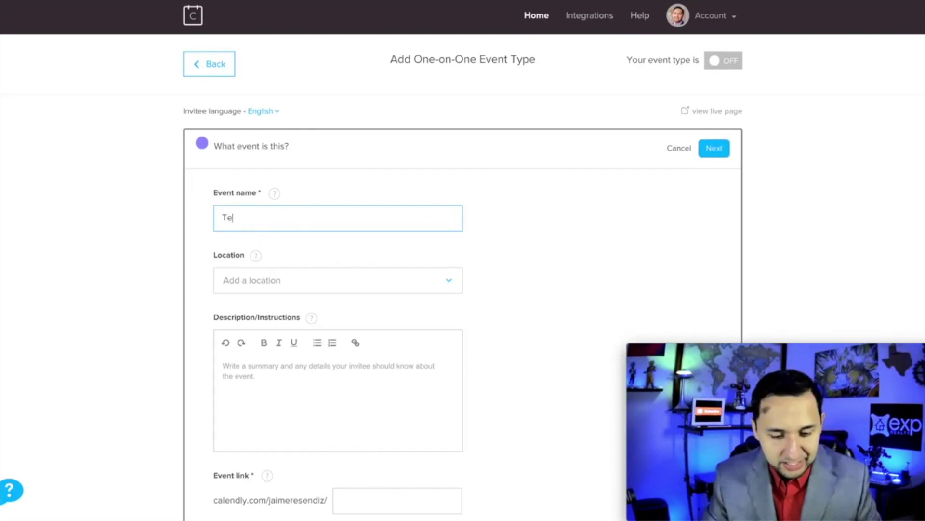
type("st Event")
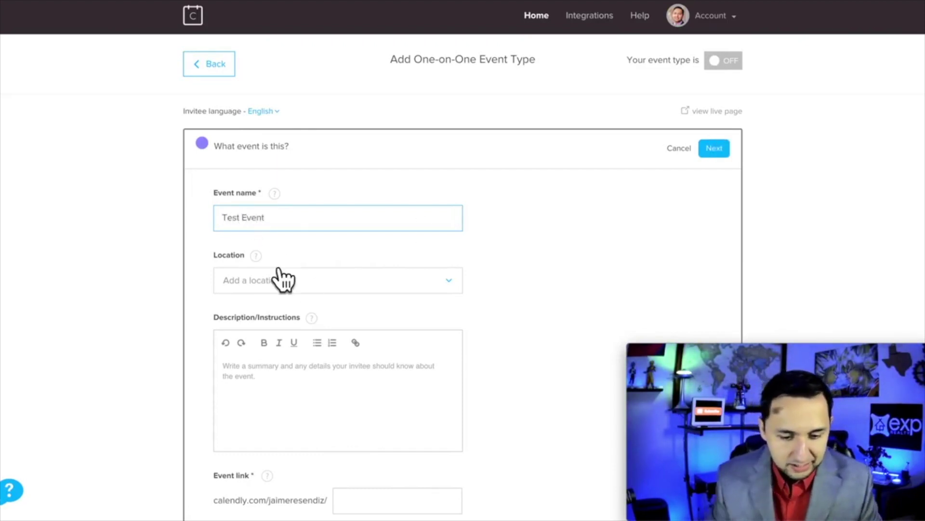
scroll(282, 279, "down", 1)
left_click(291, 247)
scroll(292, 248, "down", 2)
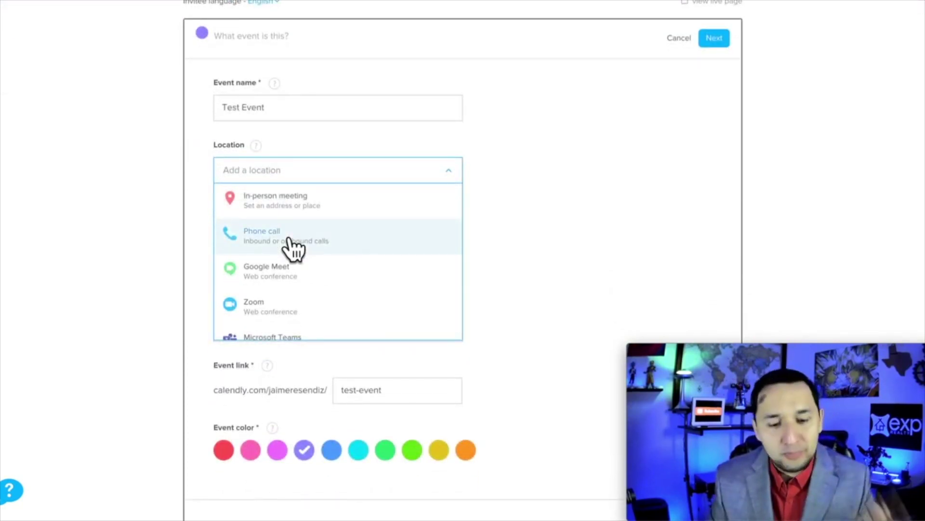
left_click(294, 248)
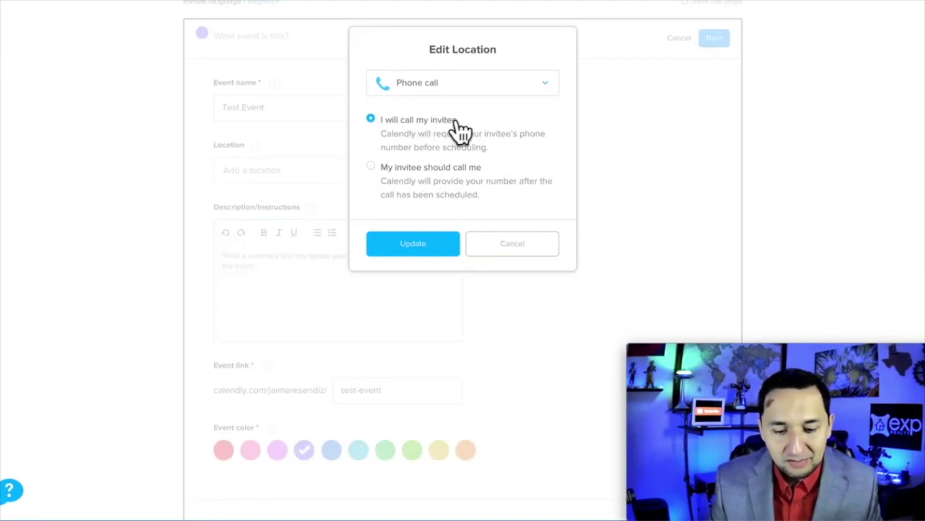
left_click(393, 191)
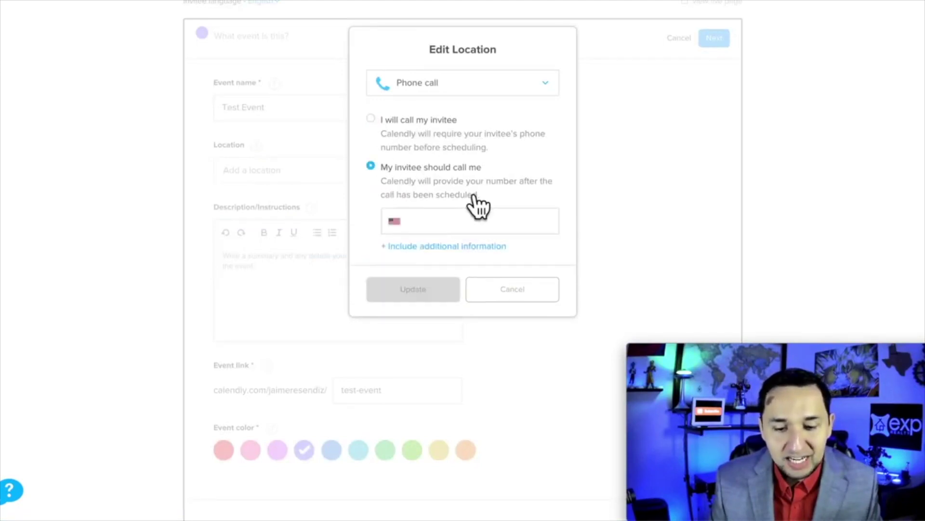
left_click(439, 230)
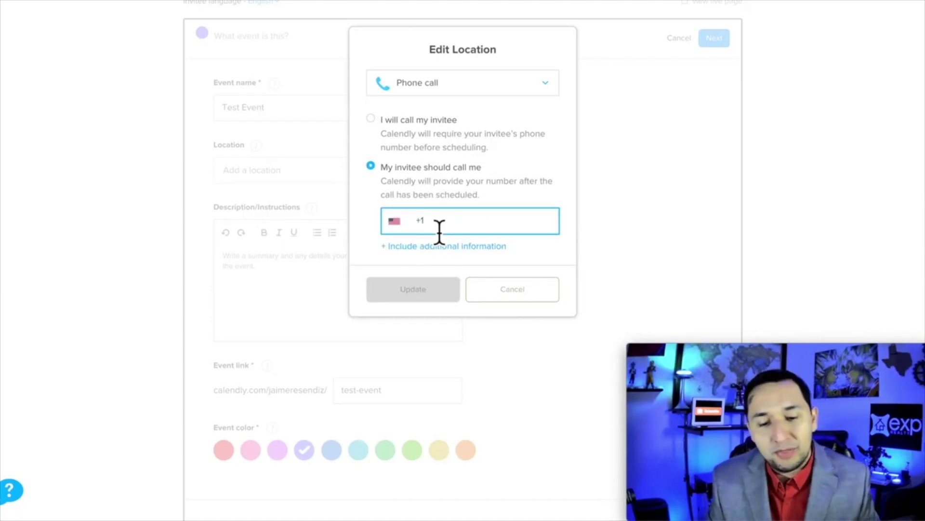
left_click(392, 129)
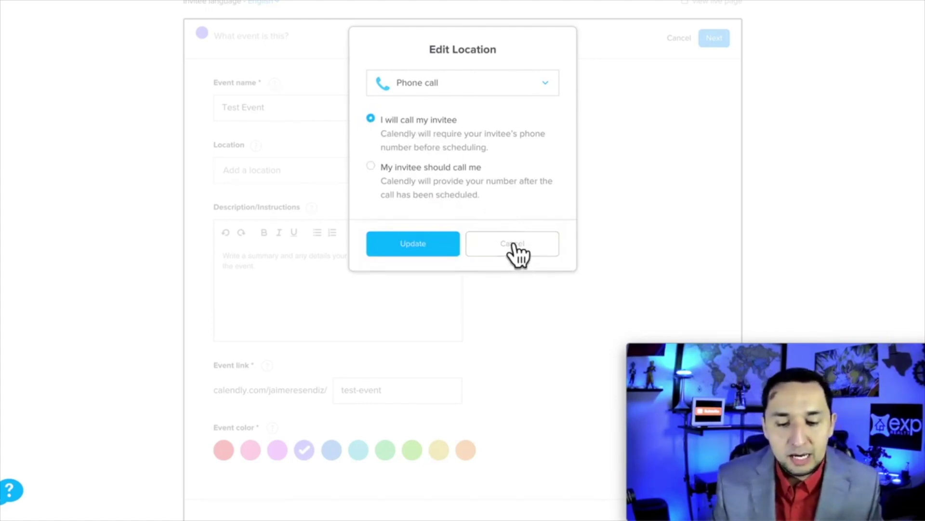
Drop the phone call location and choose Zoom as the meeting location instead.
left_click(519, 256)
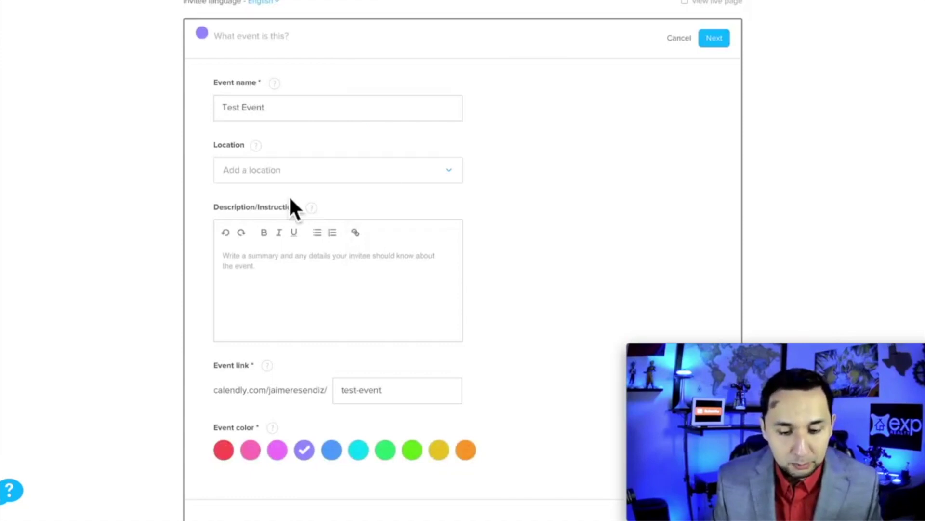
left_click(370, 176)
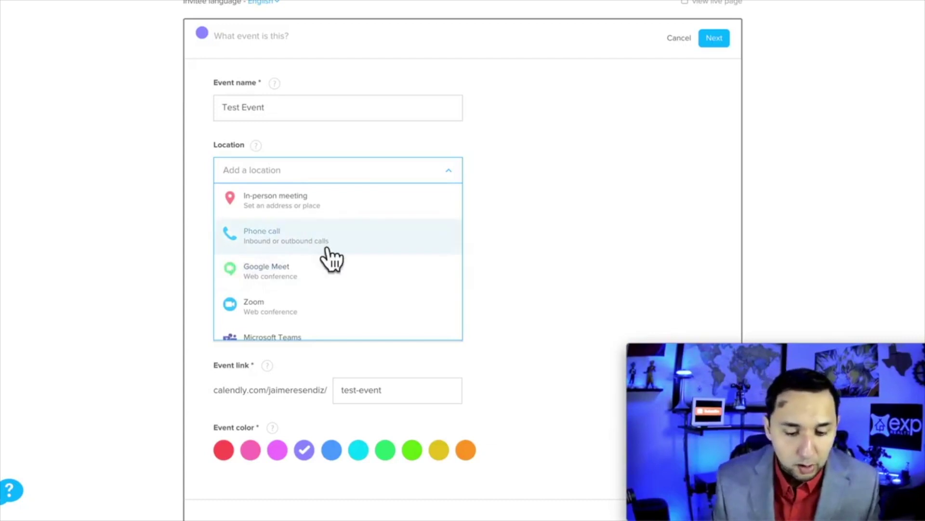
scroll(331, 258, "down", 1)
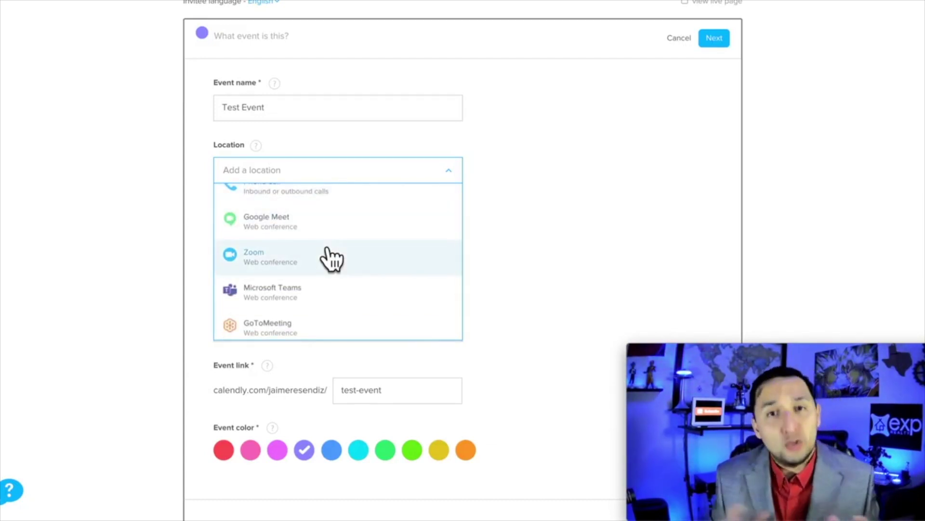
left_click(330, 258)
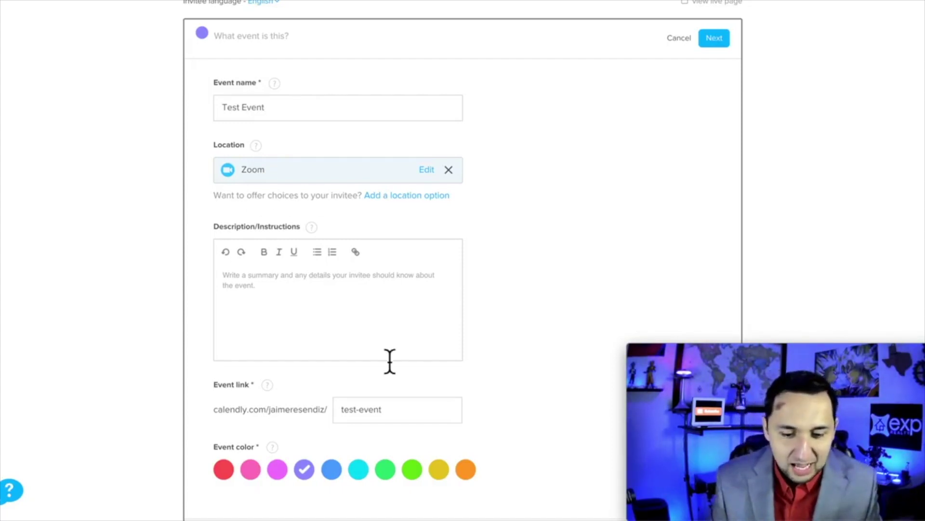
scroll(390, 360, "down", 2)
Enter the event description 'Schedule to talk via zoom'.
left_click(341, 236)
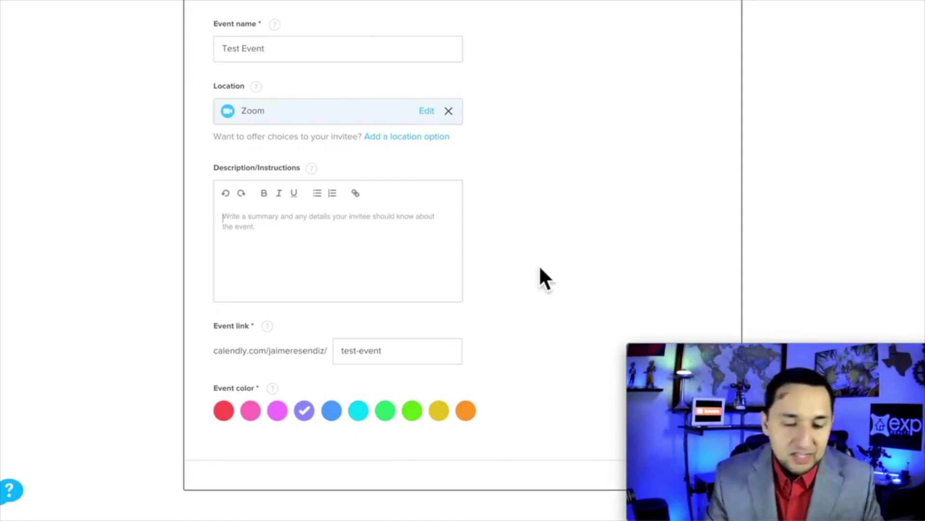
type("Sc")
type("hedu")
key("BackSpace")
type("dule to")
key("BackSpace")
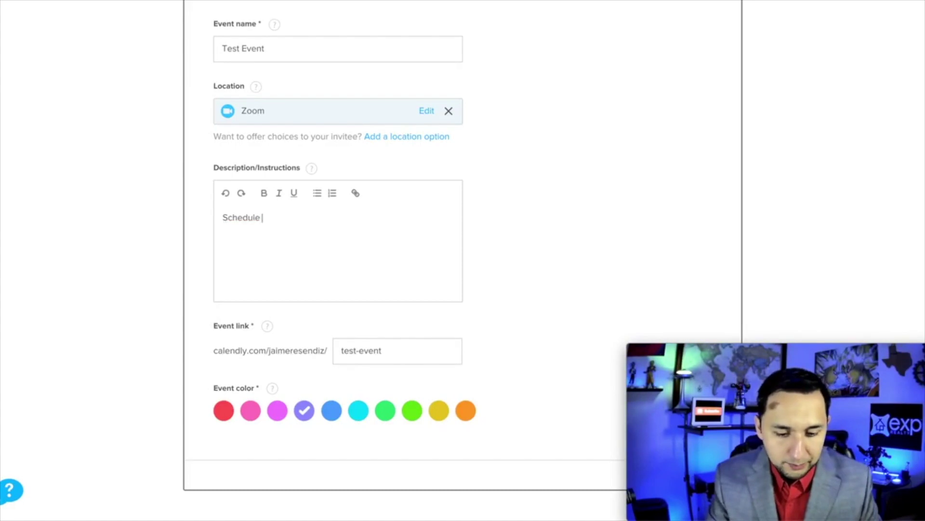
type("o talk via zoom")
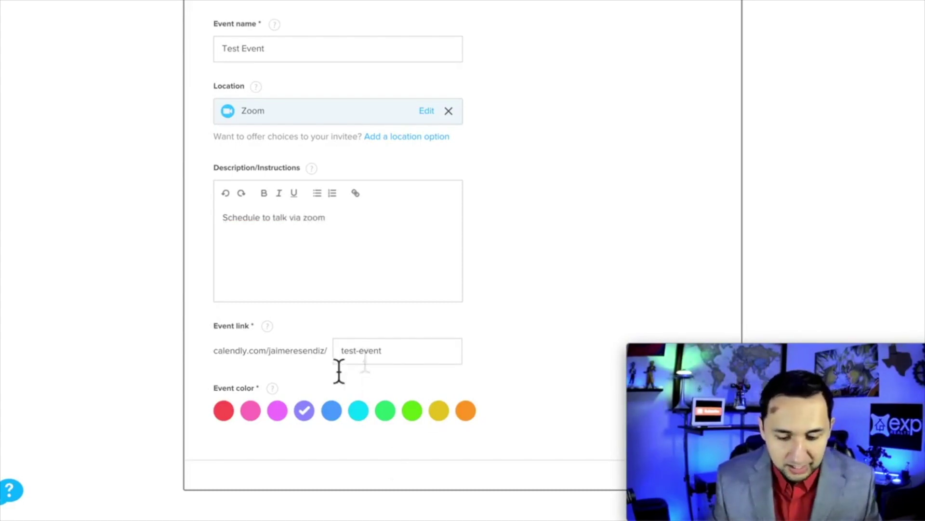
Set the event colour to cyan and save the event details.
left_click(387, 413)
left_click(361, 411)
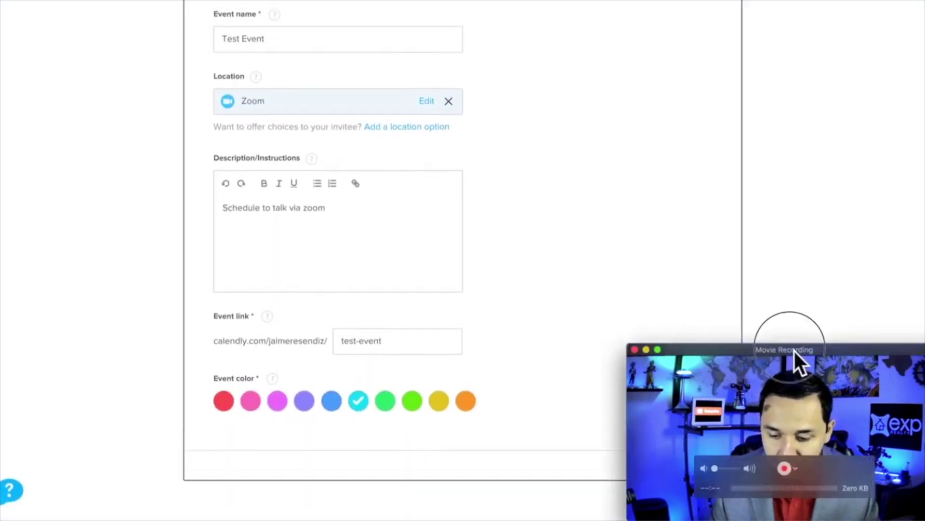
left_click_drag(791, 347, 797, 245)
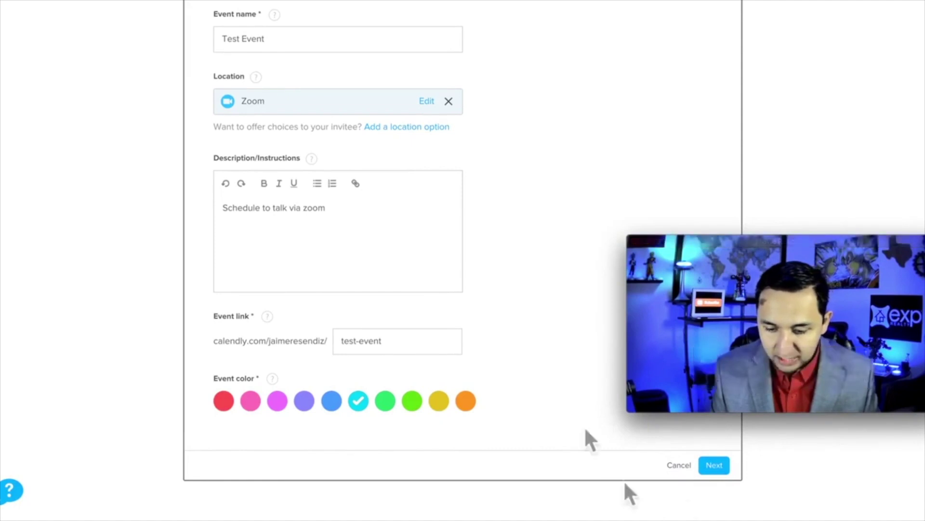
left_click(715, 466)
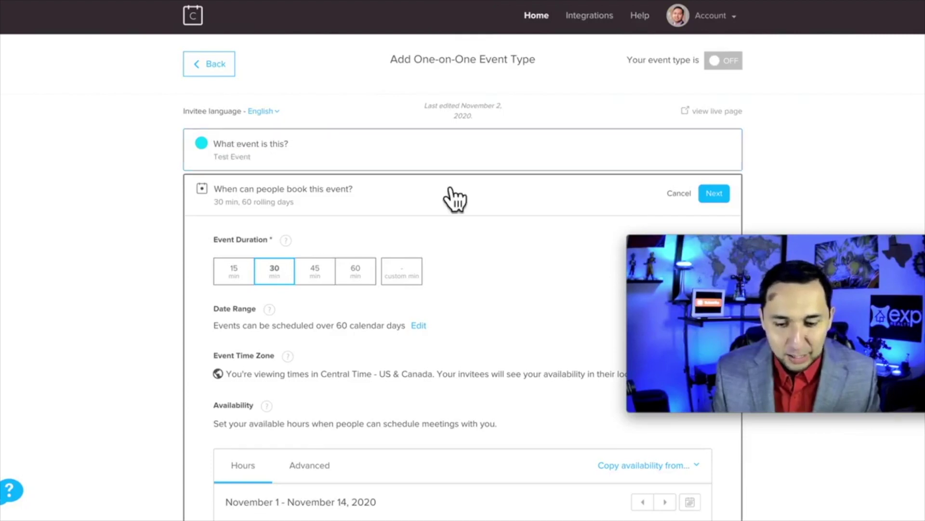
Try 45 and 15 minute durations, then leave Event Duration at 30 min.
scroll(458, 199, "down", 2)
scroll(265, 141, "down", 1)
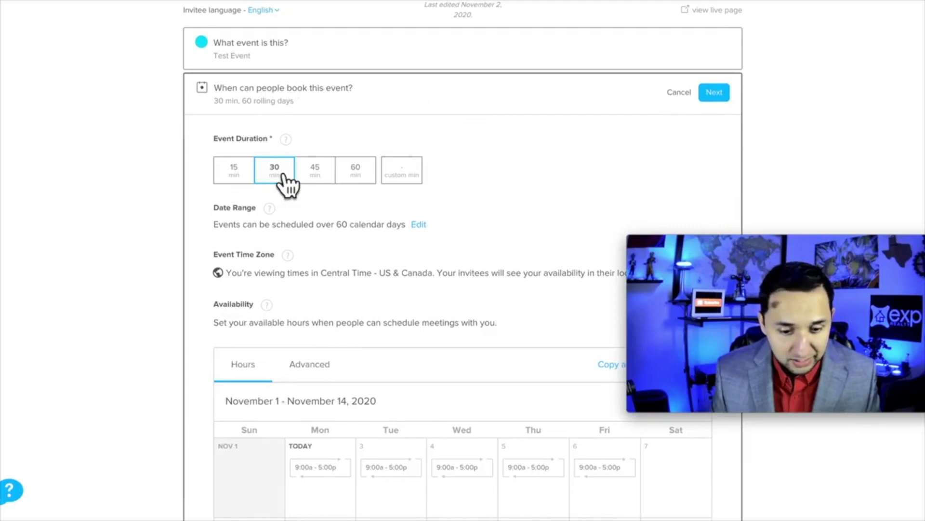
scroll(274, 171, "down", 1)
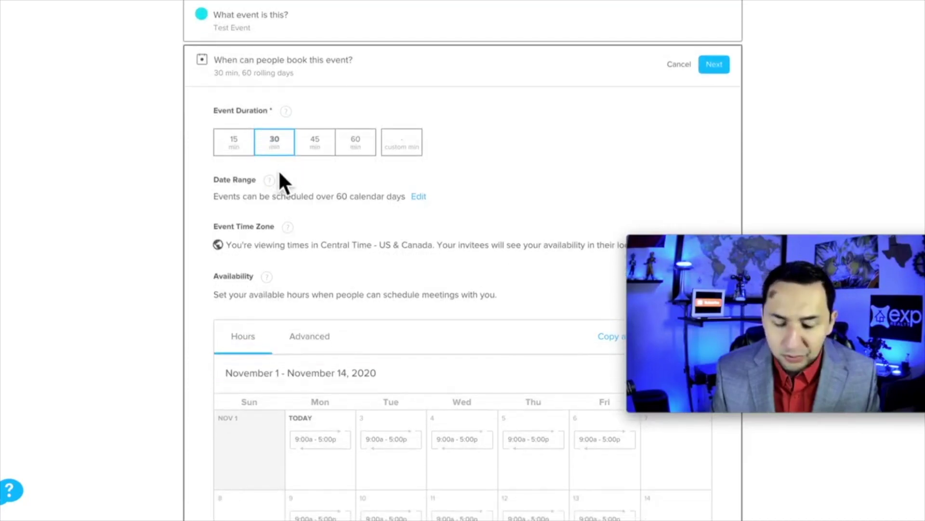
left_click(318, 159)
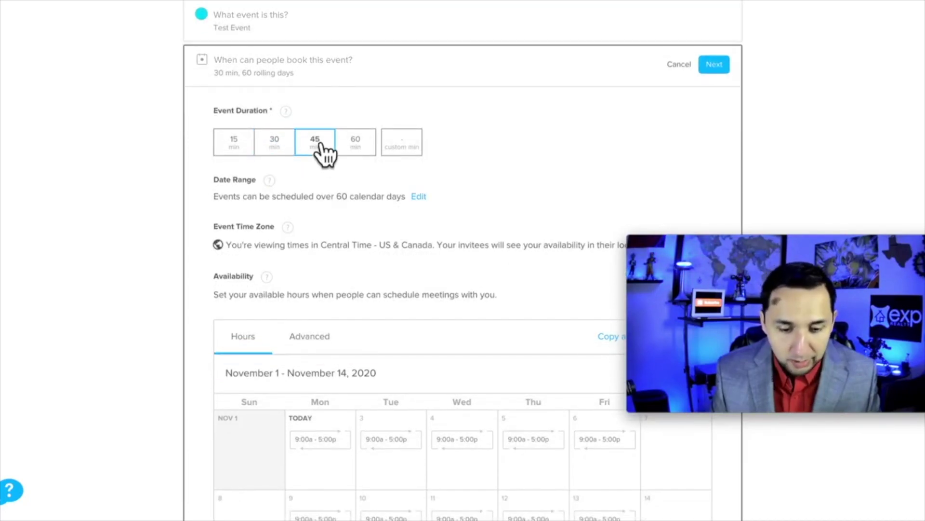
left_click(236, 151)
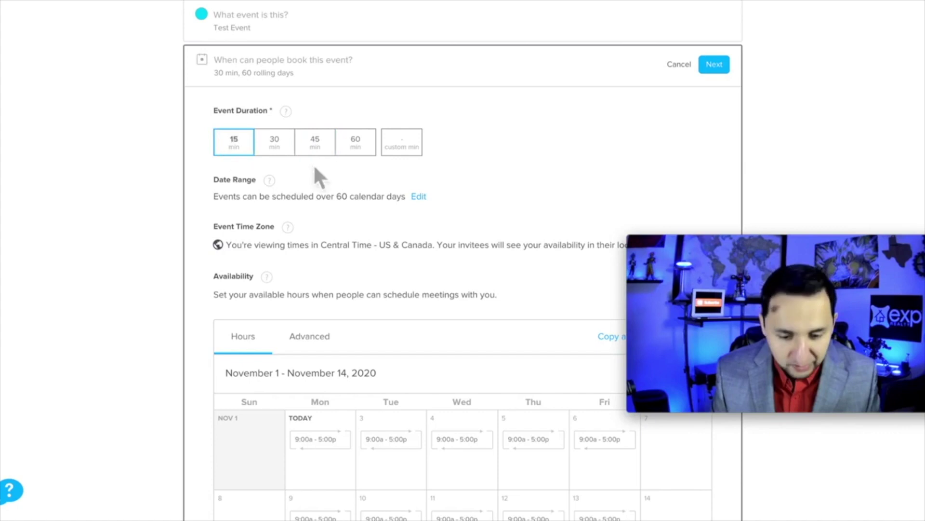
left_click(270, 145)
scroll(367, 192, "down", 1)
scroll(370, 196, "down", 1)
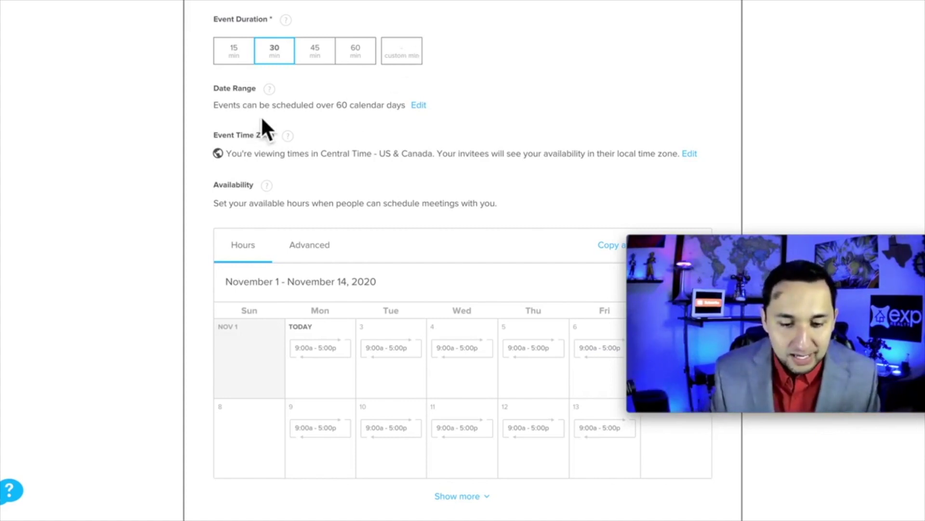
Change the rolling date range from 60 to 30 calendar days and apply it.
left_click(419, 106)
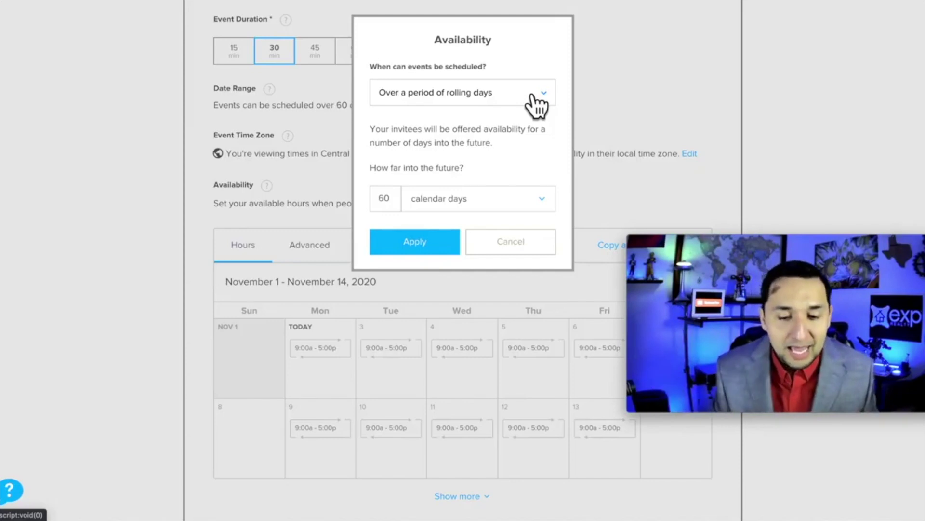
left_click(456, 90)
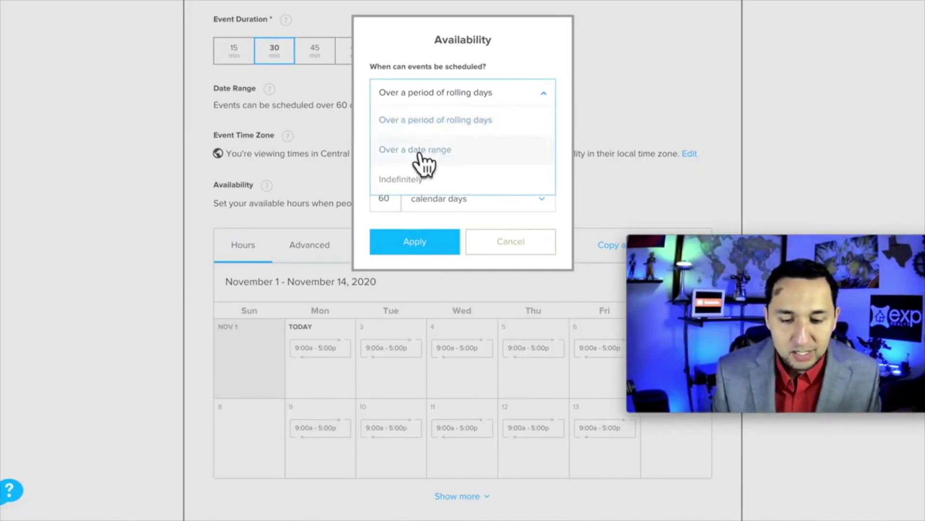
left_click(507, 38)
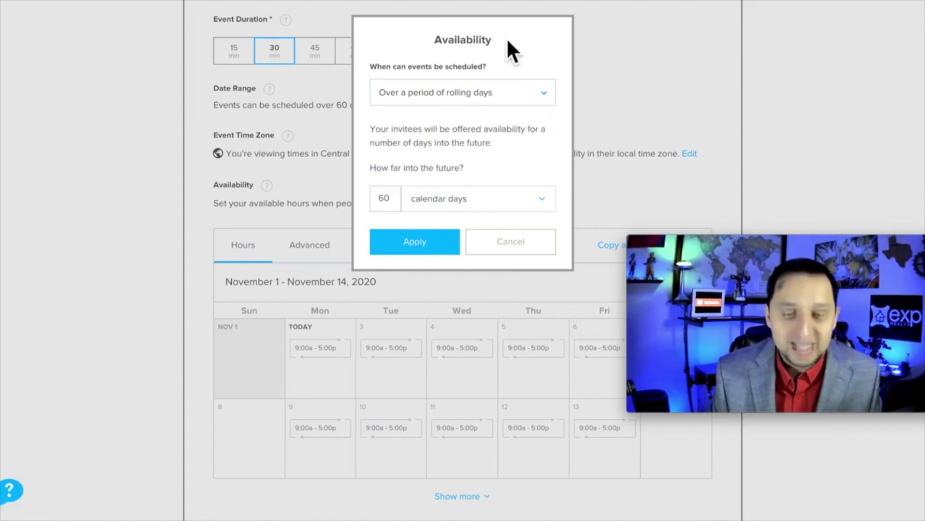
left_click(398, 202)
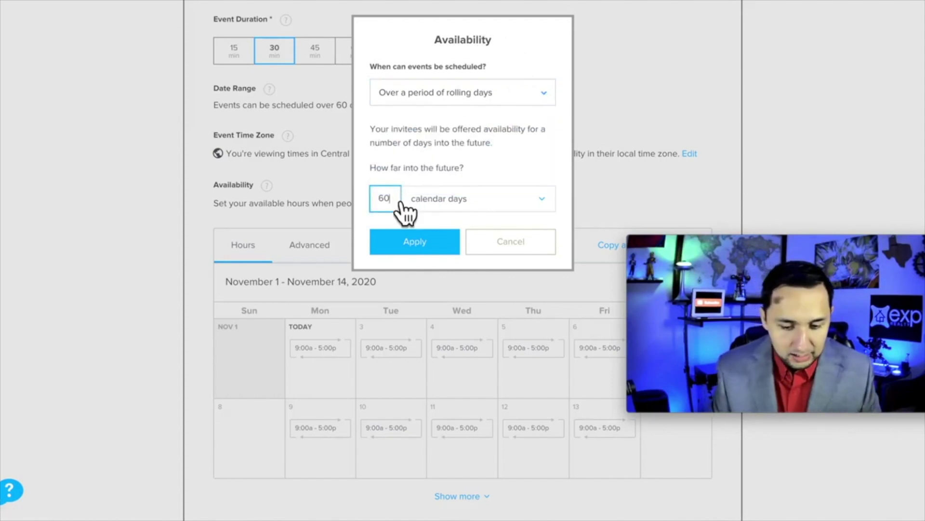
type("30")
left_click(430, 245)
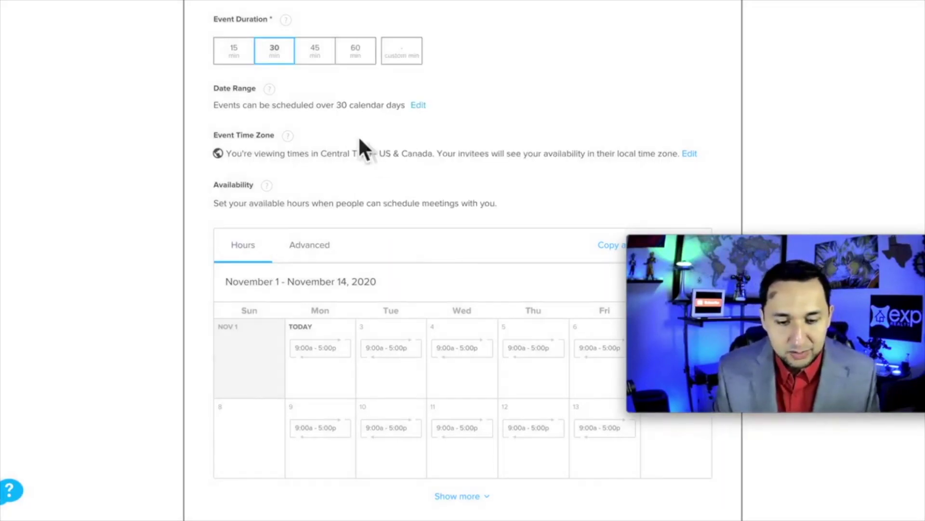
Open the Time Zone Style options for the Event Time Zone setting.
scroll(378, 147, "down", 1)
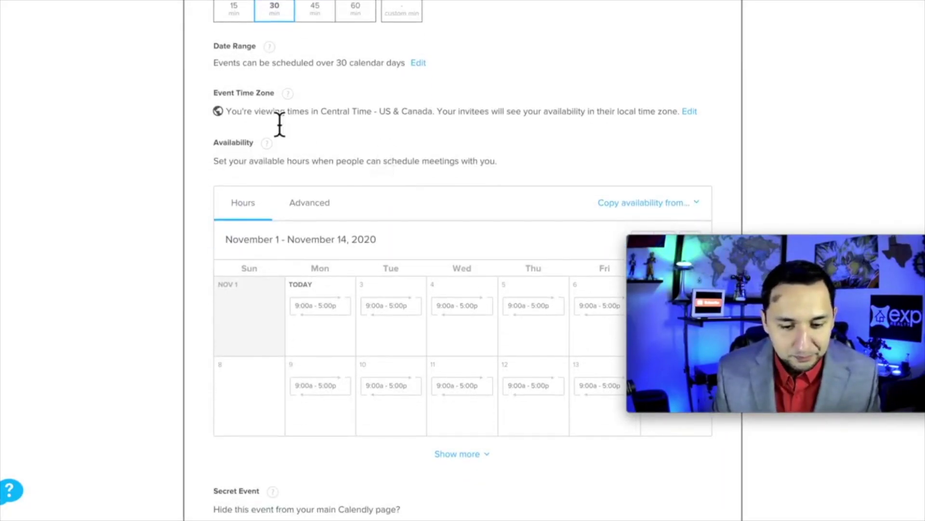
scroll(280, 126, "down", 1)
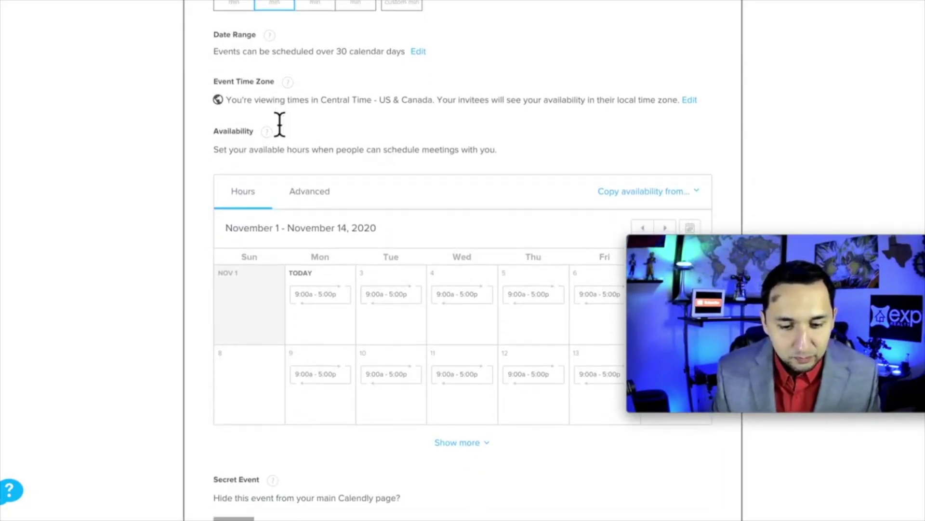
left_click(694, 101)
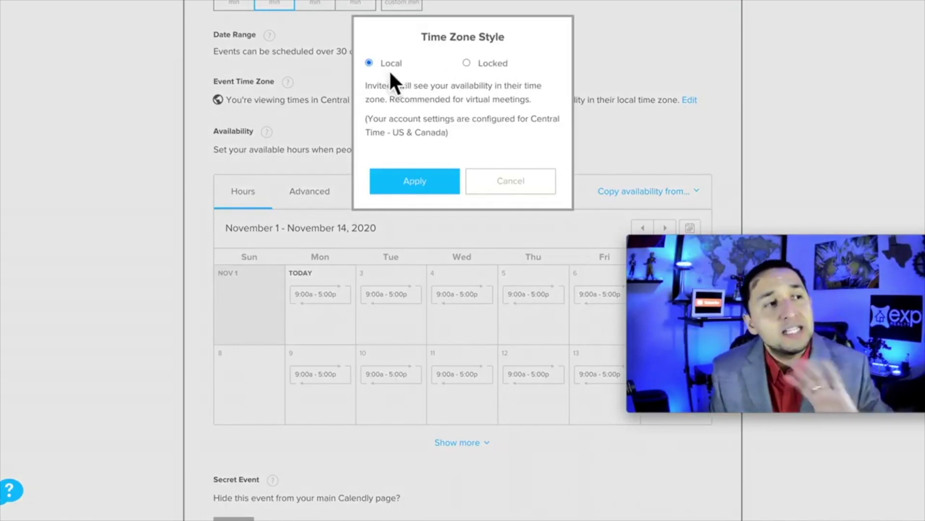
Limit every Monday's availability to 9:00a–1:00p.
left_click(509, 183)
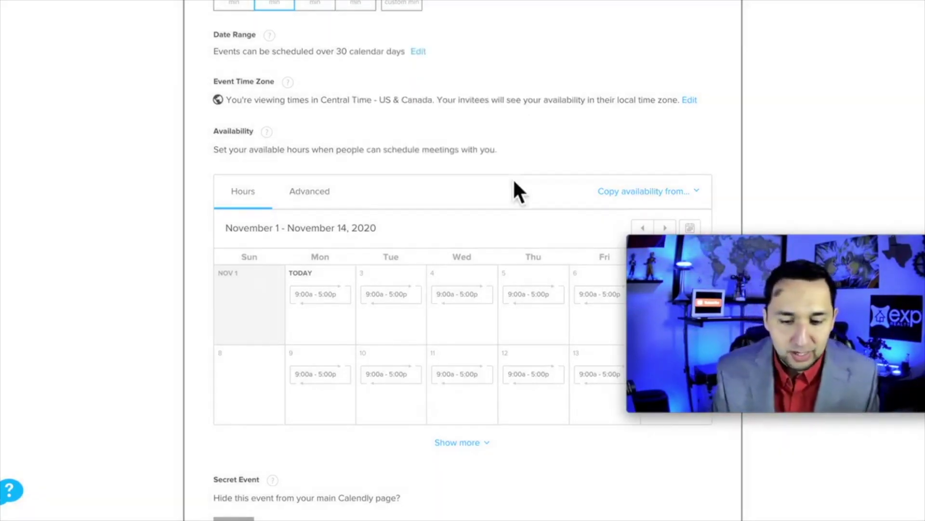
scroll(372, 169, "down", 1)
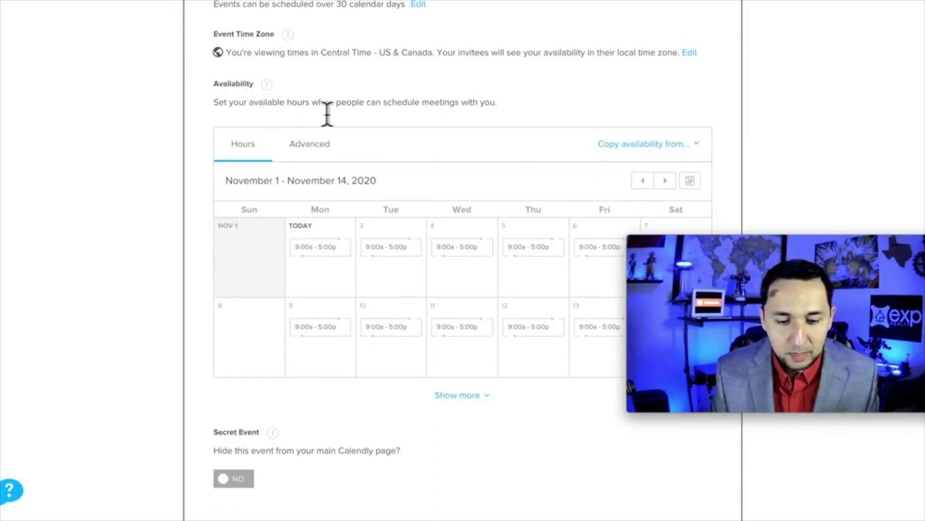
scroll(452, 114, "down", 2)
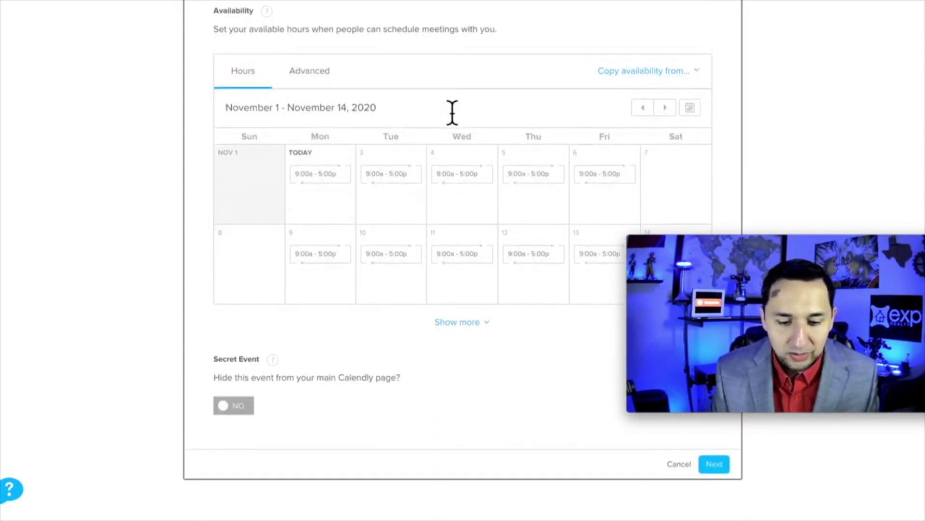
left_click(321, 205)
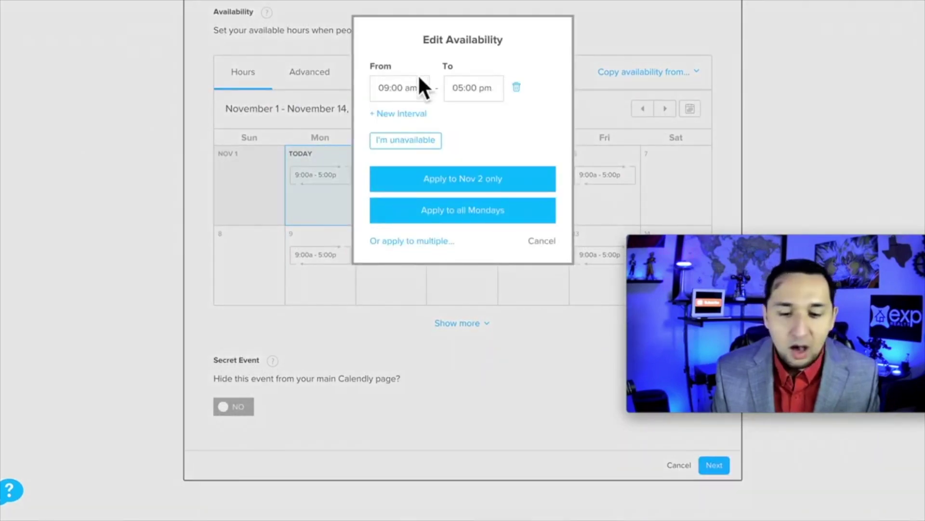
left_click(392, 95)
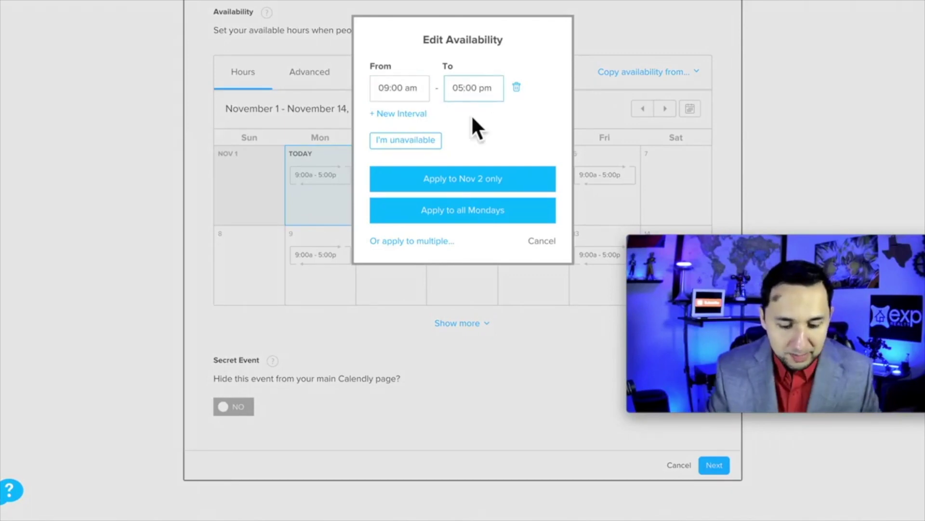
key("BackSpace")
type("1")
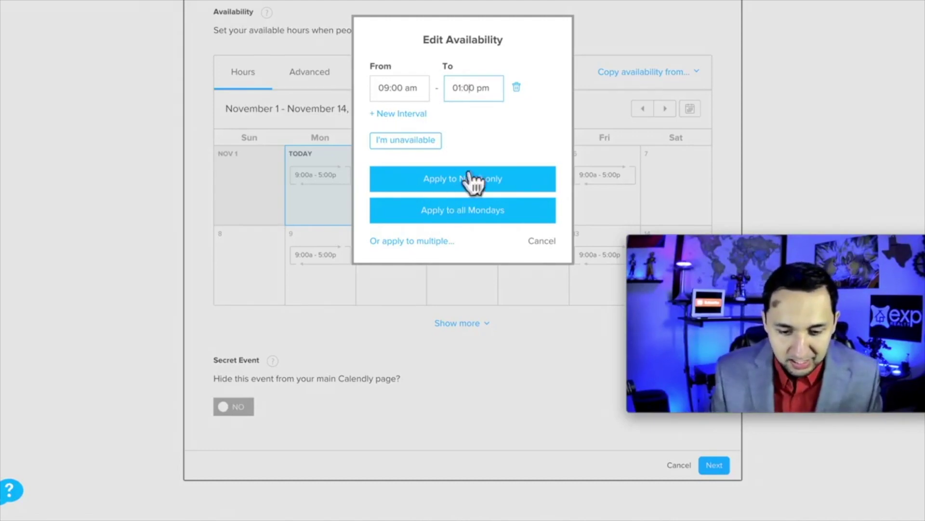
left_click(441, 214)
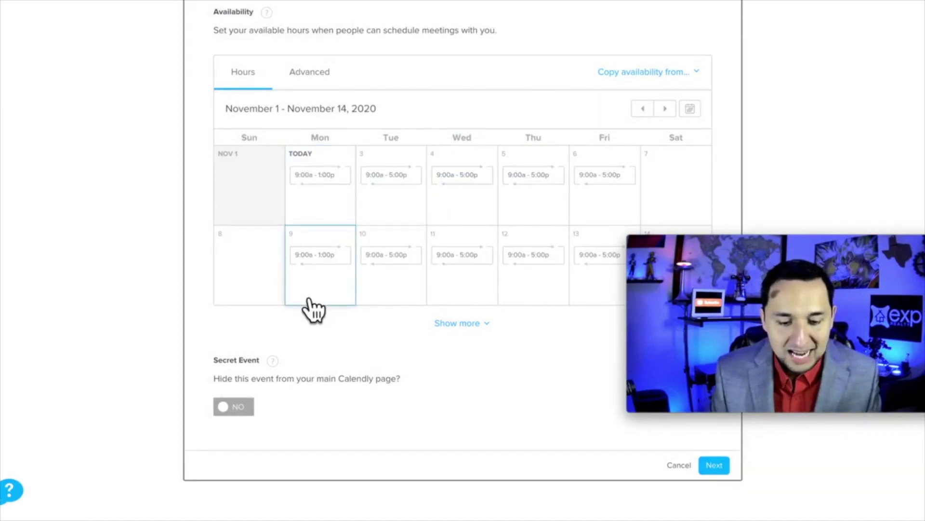
Mark every Thursday as unavailable.
scroll(311, 310, "up", 1)
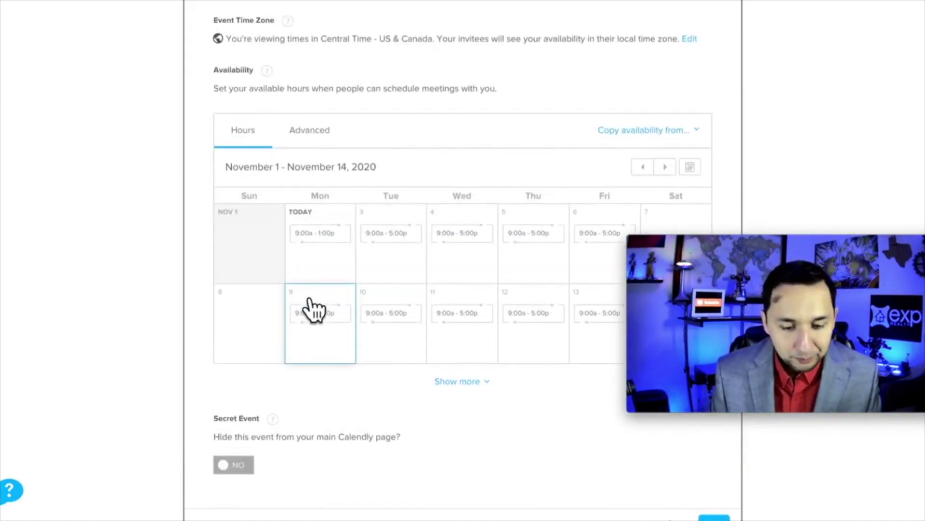
scroll(311, 310, "down", 1)
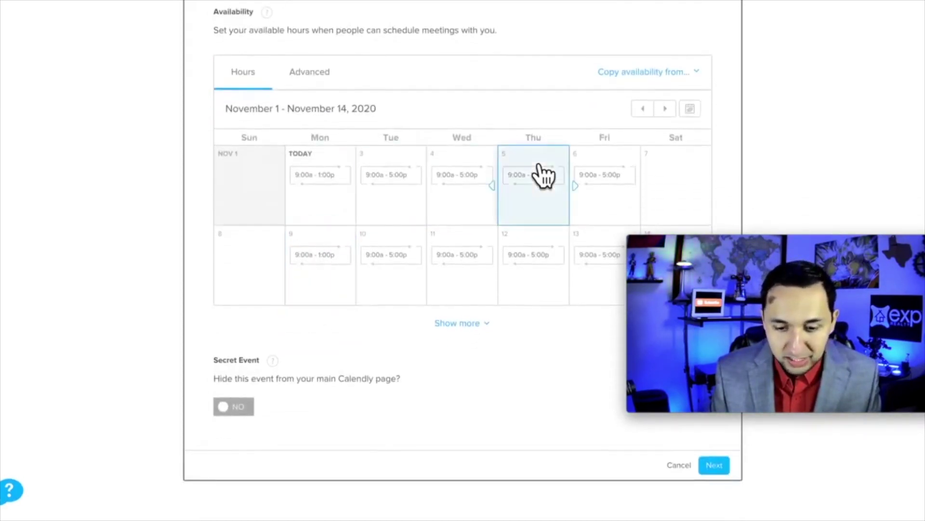
left_click(543, 169)
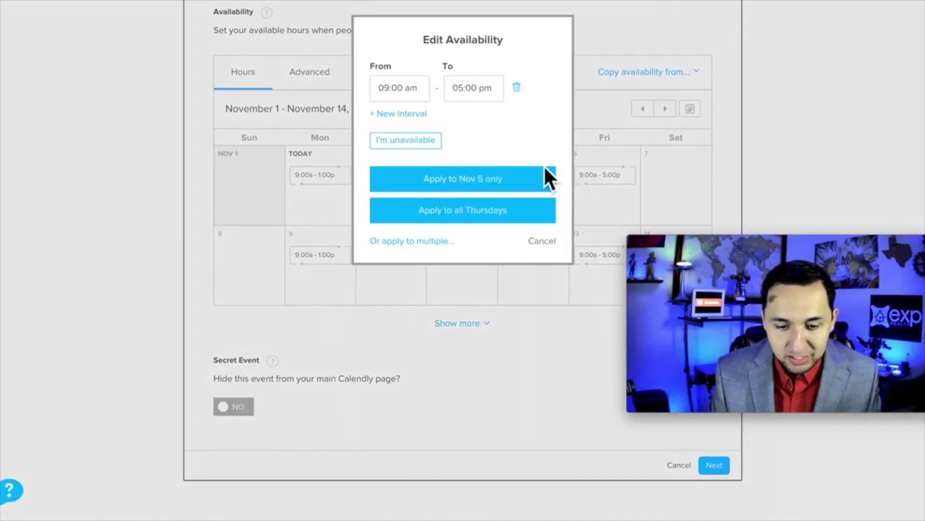
left_click(420, 141)
left_click(488, 207)
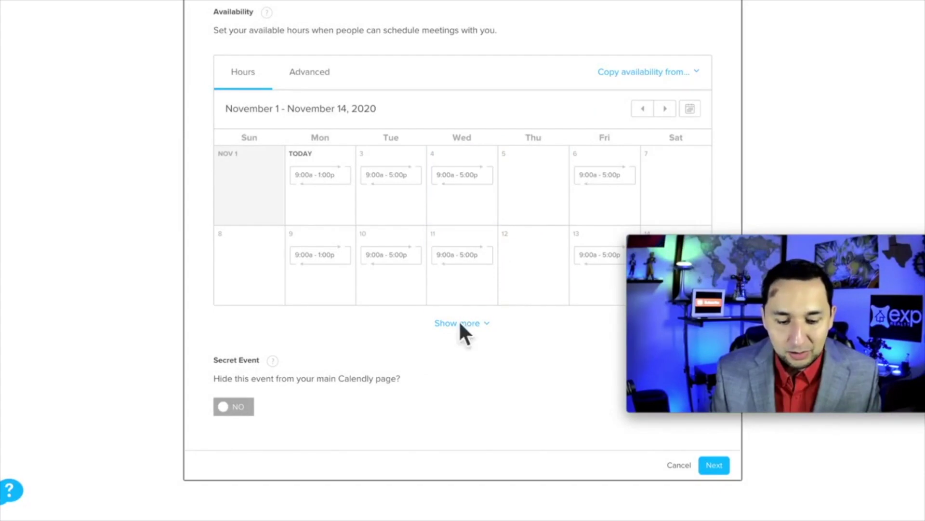
scroll(455, 331, "up", 1)
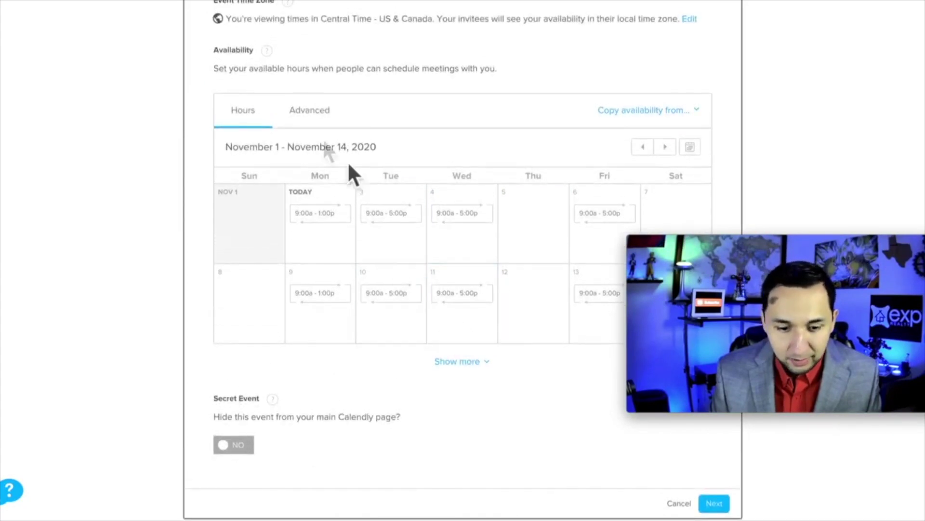
Set availability increments to 60 min in the Advanced settings.
left_click(309, 113)
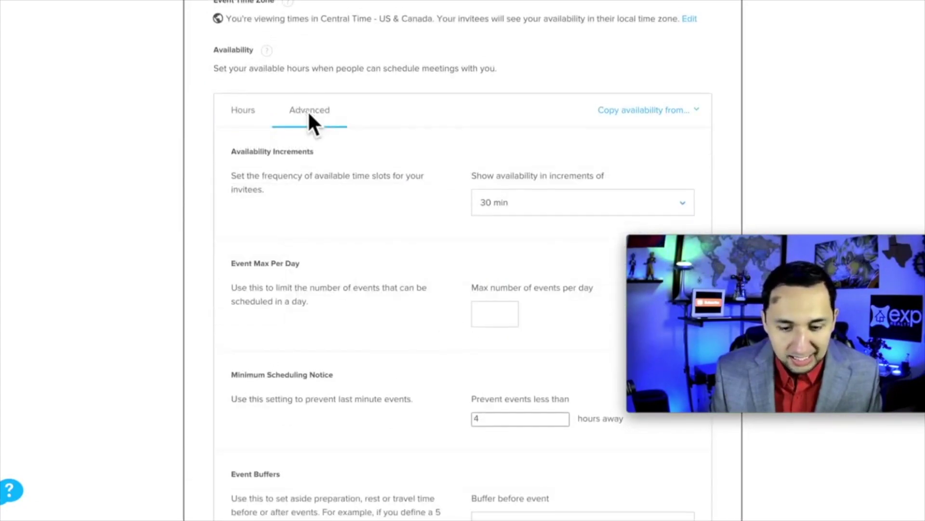
scroll(309, 118, "down", 2)
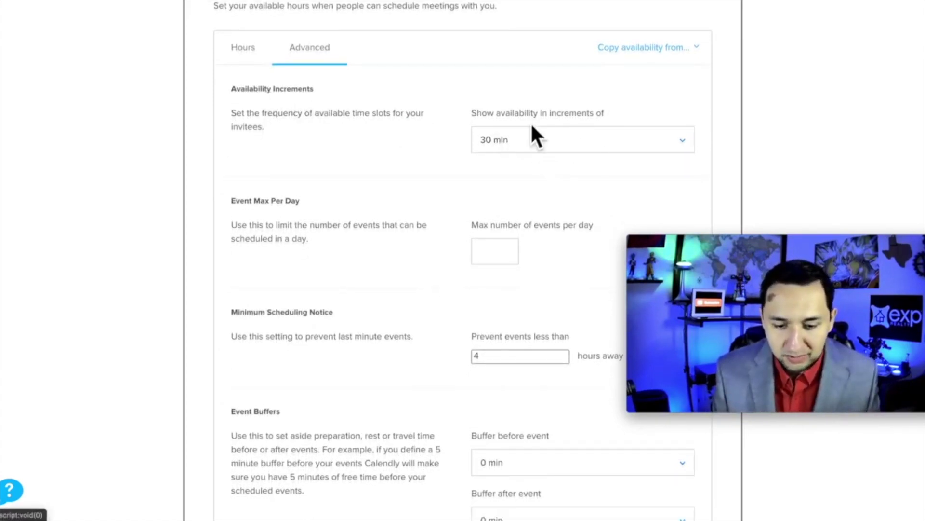
left_click(587, 145)
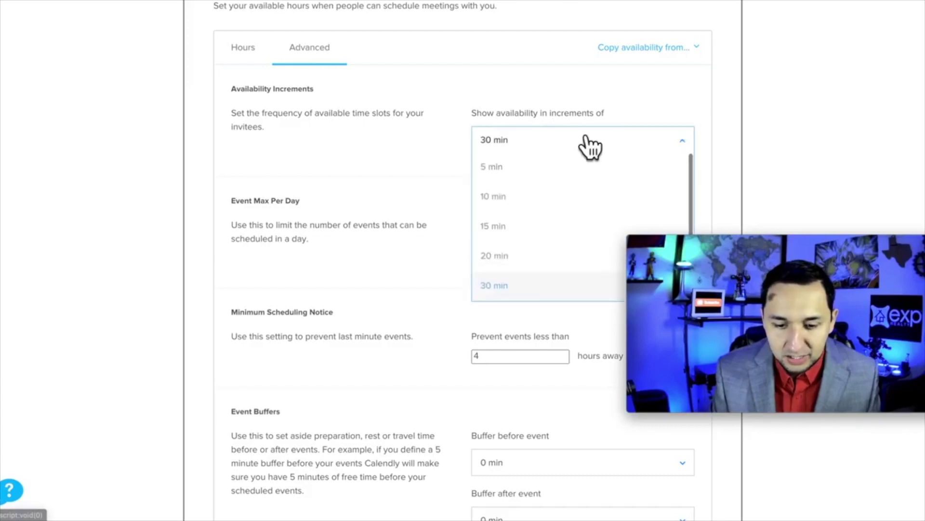
left_click(497, 287)
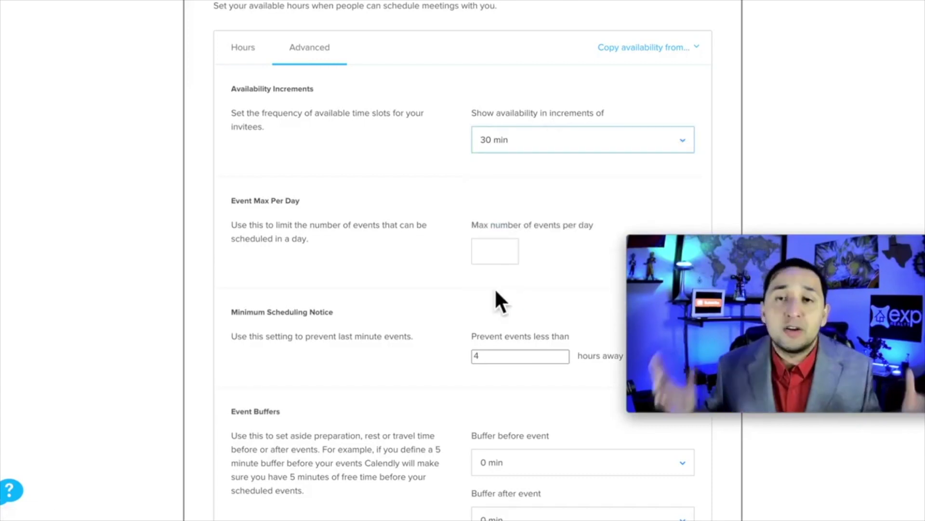
left_click(522, 143)
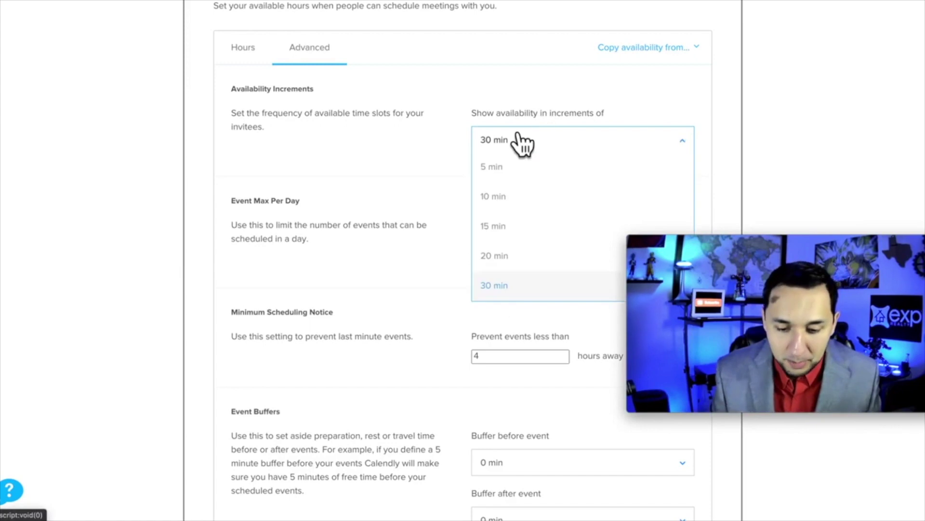
scroll(508, 281, "down", 2)
left_click(511, 286)
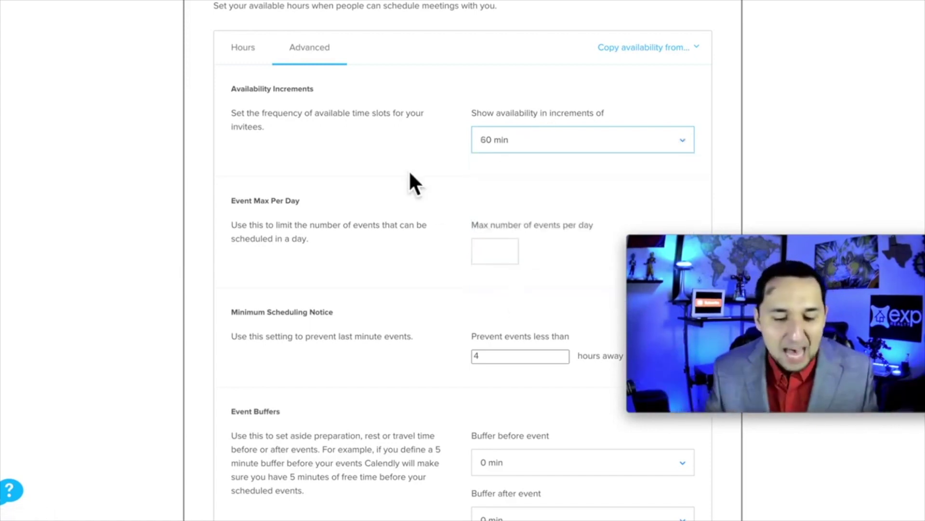
Limit bookings to a maximum of 2 events per day.
left_click(494, 253)
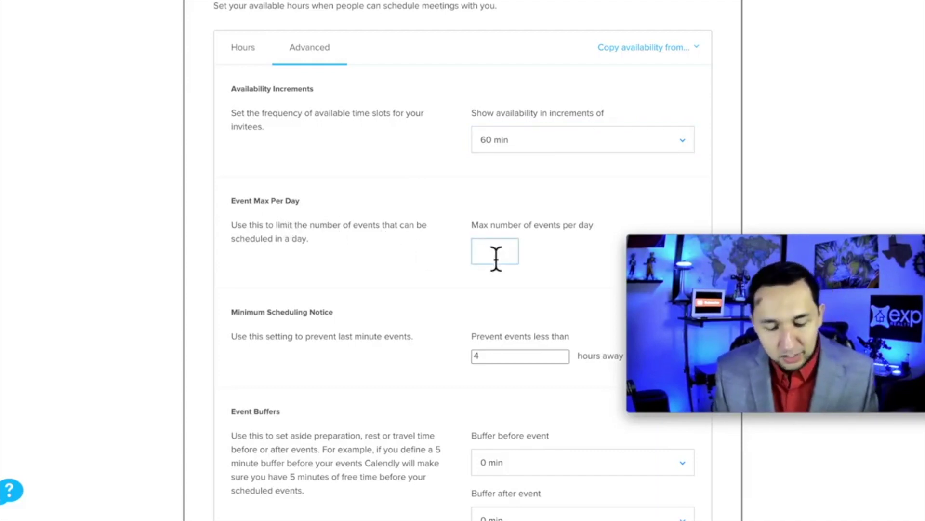
type("2")
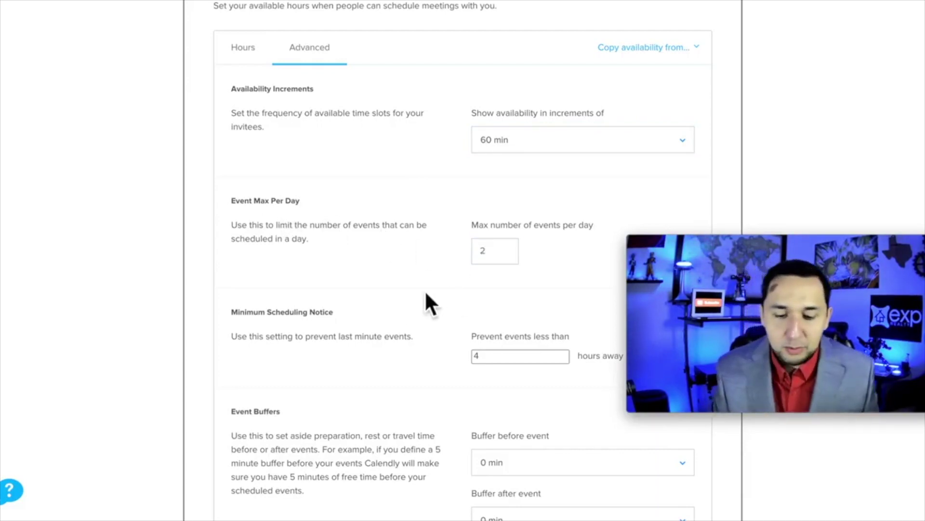
scroll(424, 304, "down", 5)
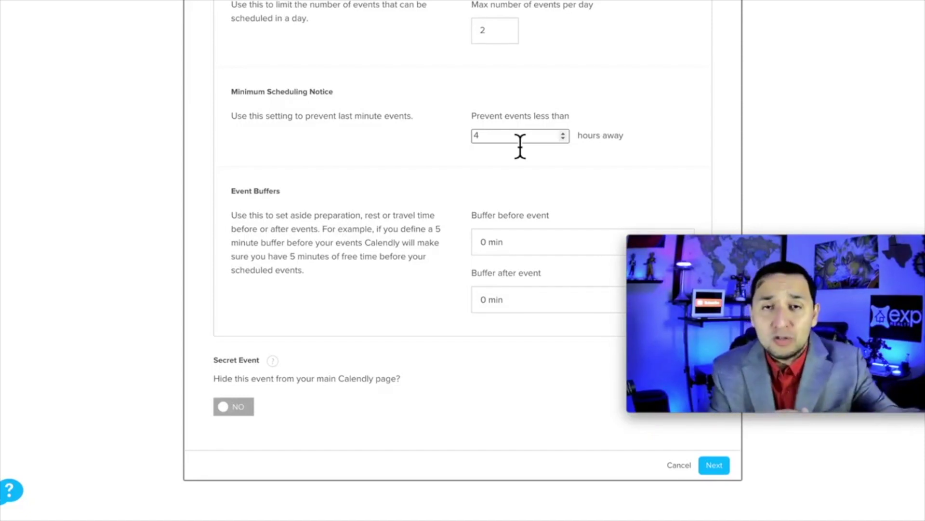
Change the minimum scheduling notice from 4 to 24 hours.
double_click(492, 137)
type("24")
left_click(555, 181)
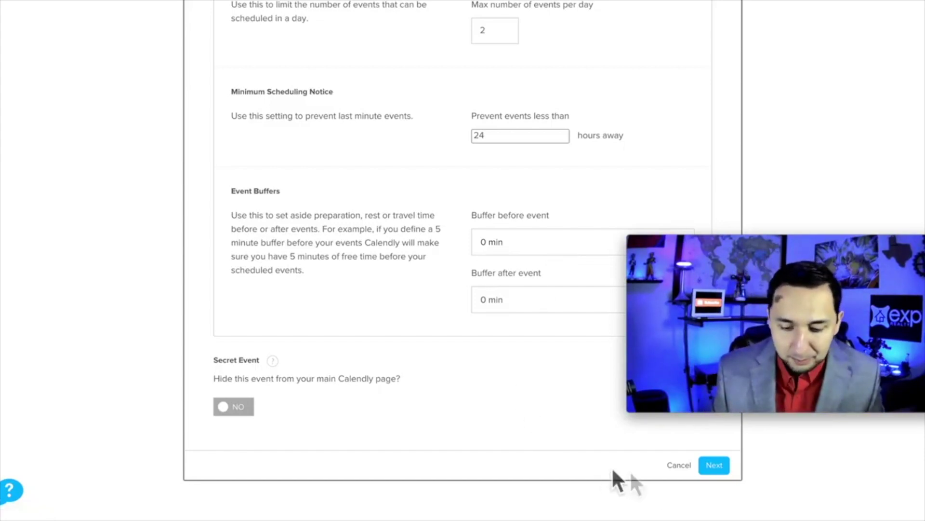
Leave the event form without further changes and switch Test Event on.
left_click(679, 464)
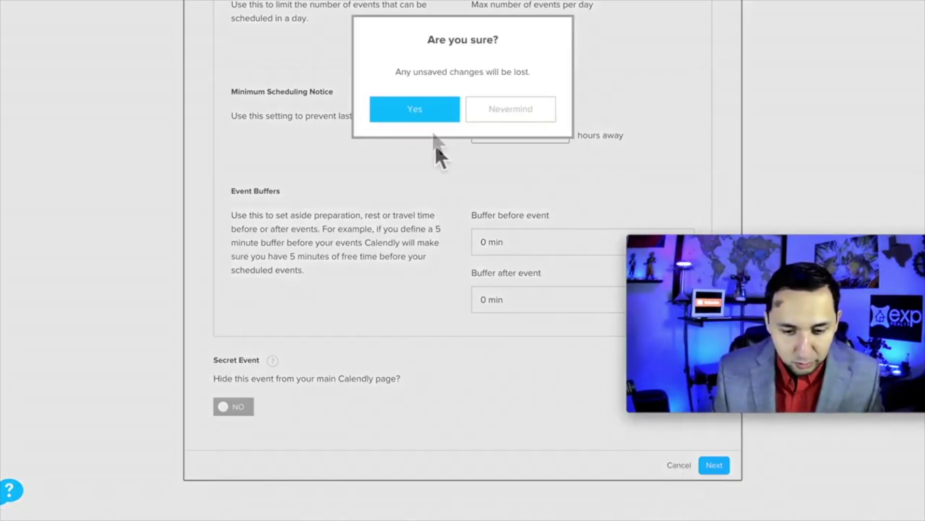
left_click(424, 113)
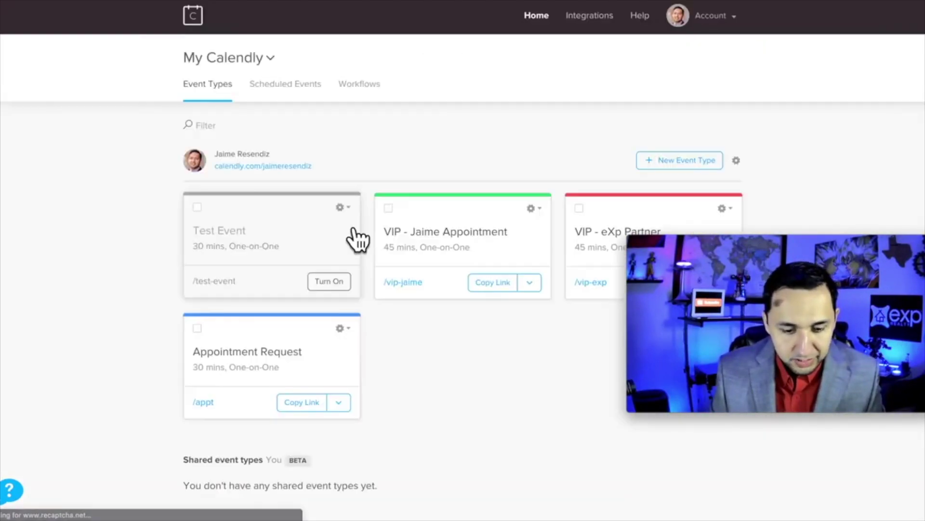
scroll(355, 237, "down", 3)
left_click_drag(269, 140, 241, 168)
left_click(324, 201)
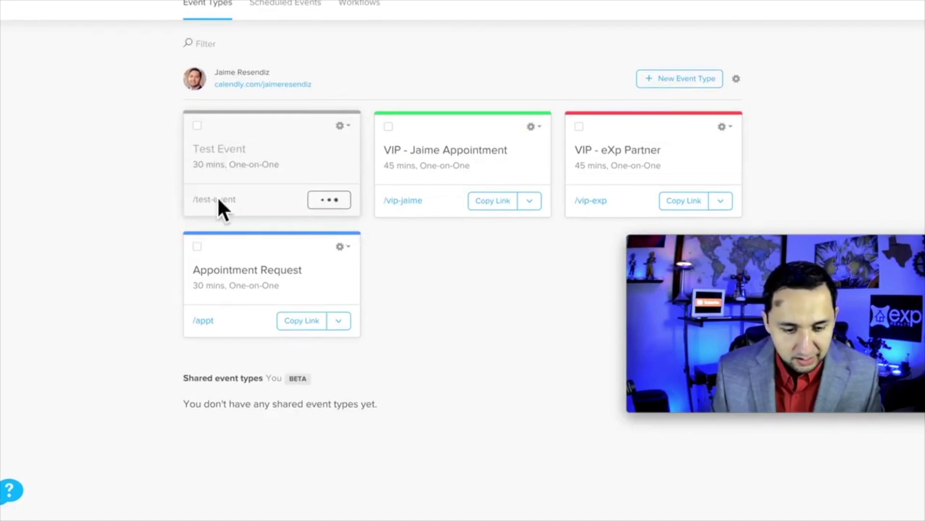
left_click(341, 127)
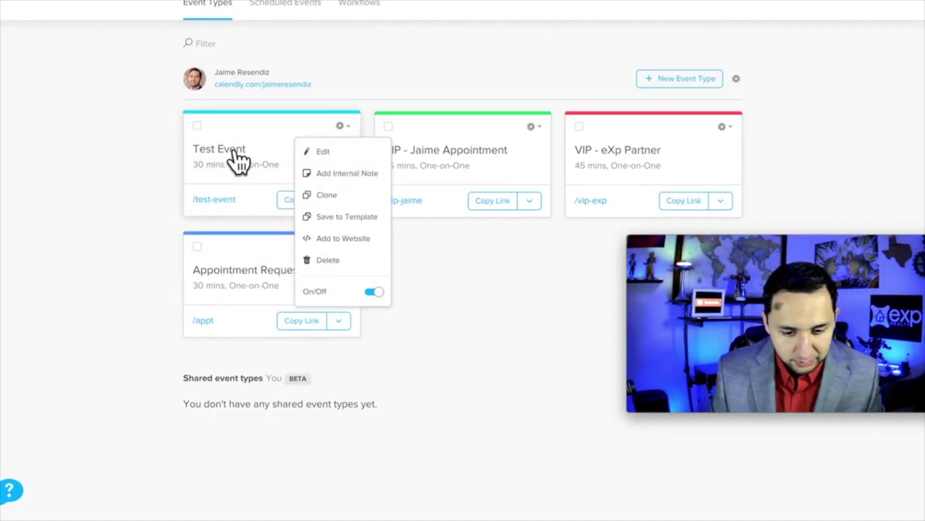
left_click_drag(237, 161, 227, 173)
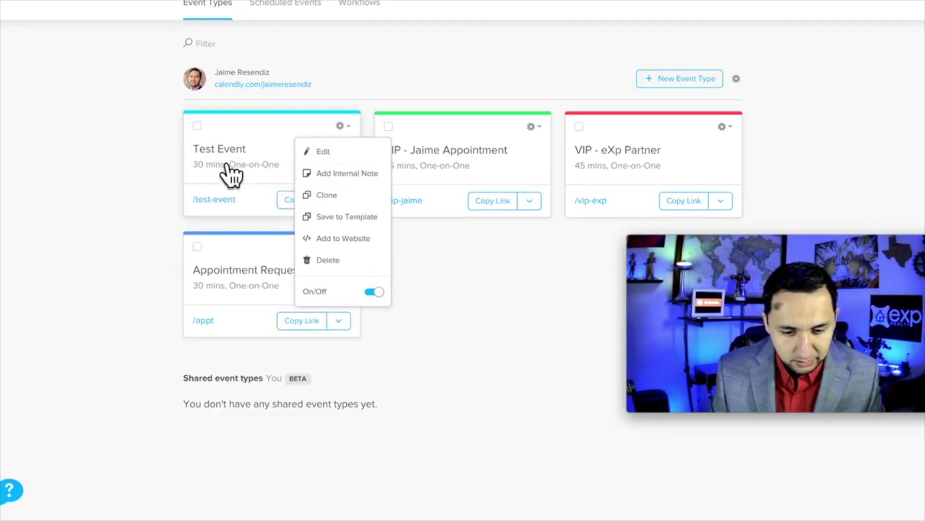
left_click(134, 145)
Copy Test Event's booking link and load it in a new browser tab.
left_click(295, 206)
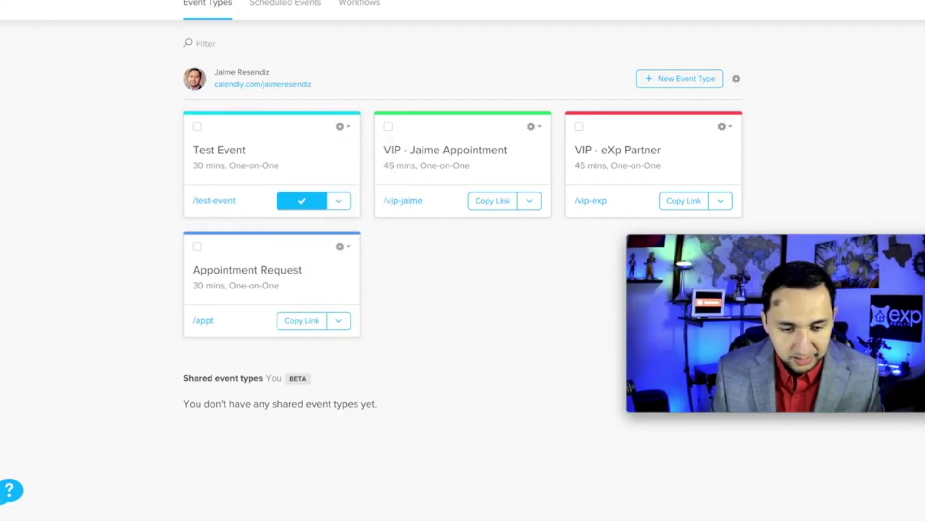
key("ctrl+t")
key("ctrl+v")
key("Return")
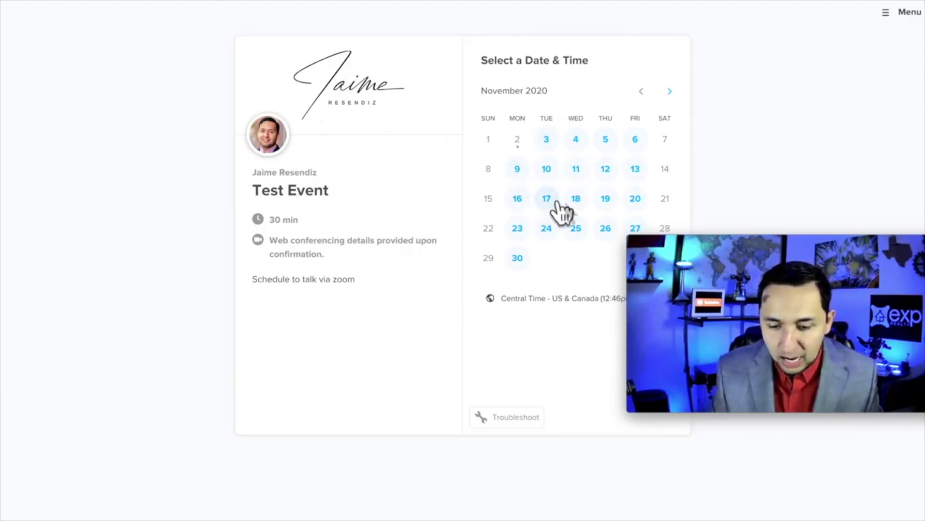
Browse the Test Event booking calendar from November 2020 to January 2021, ending on December 2020.
left_click(670, 92)
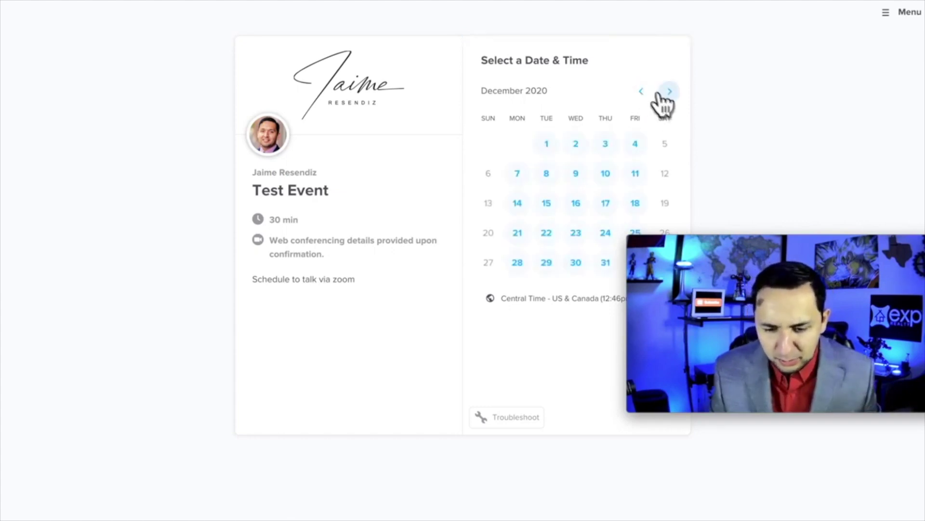
left_click(643, 93)
left_click(669, 93)
left_click(668, 92)
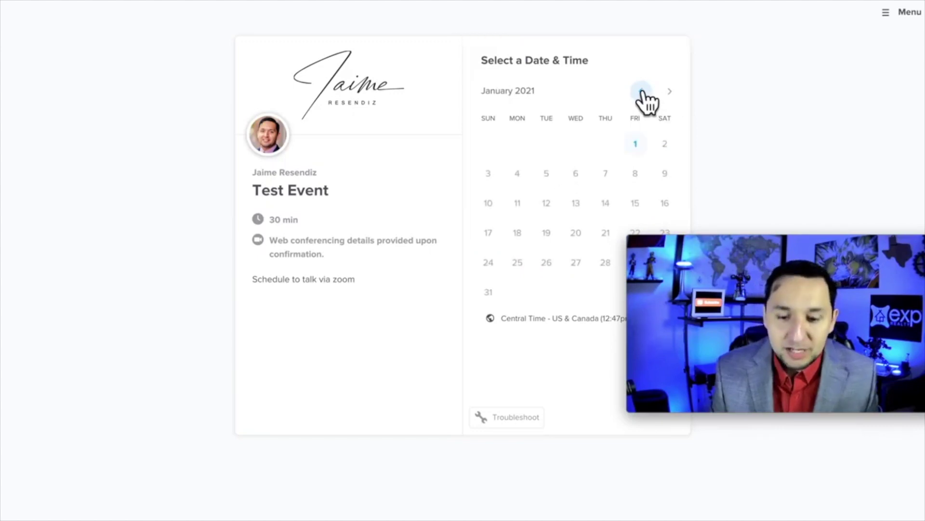
left_click(642, 91)
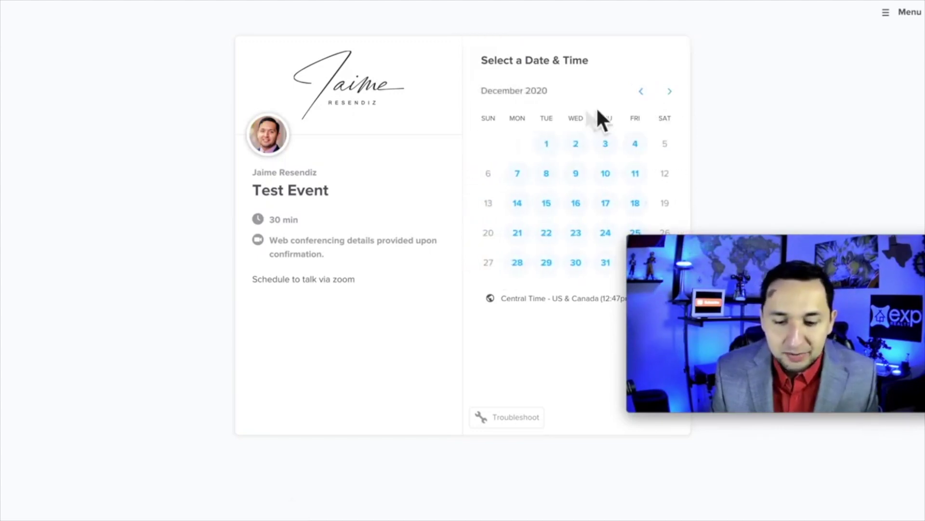